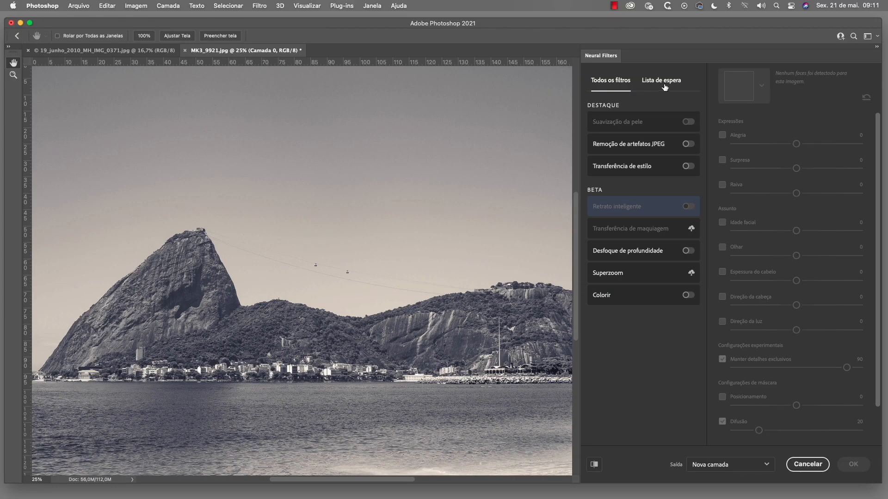
- Look over the waitlisted neural filters and enable the Colorir filter from the full filter list on the landscape photo
click(663, 85)
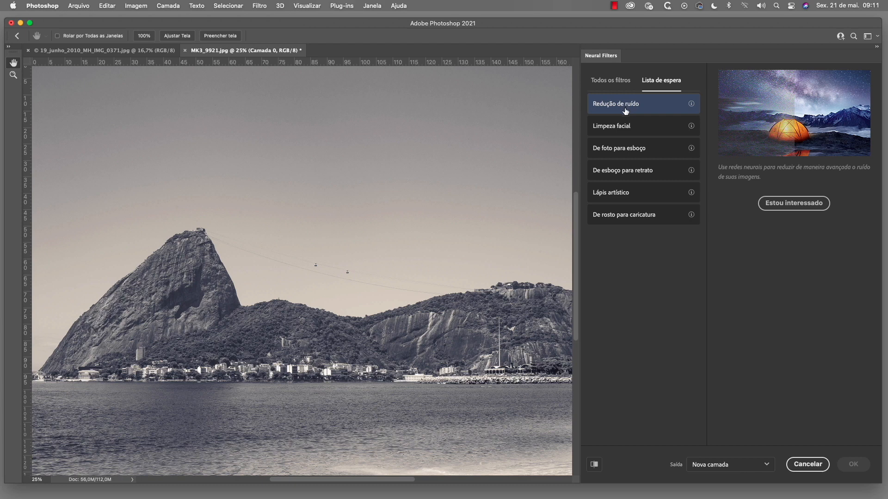
click(617, 81)
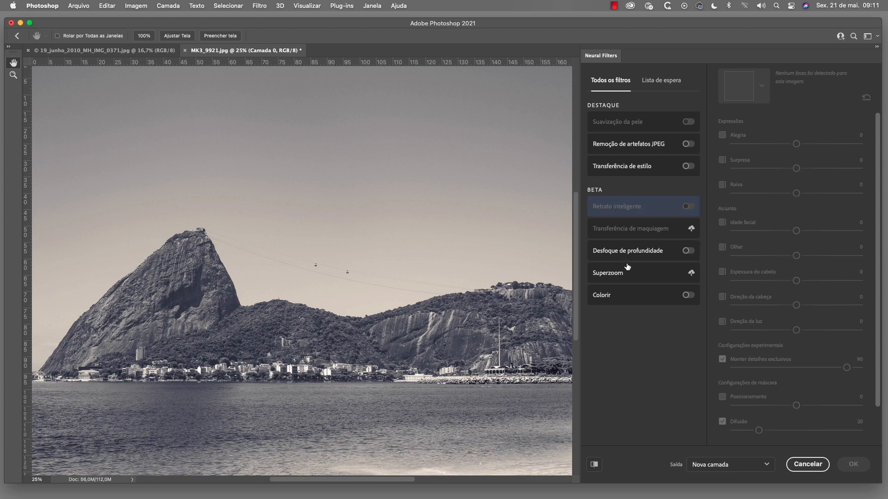
mouse_move(606, 299)
click(688, 296)
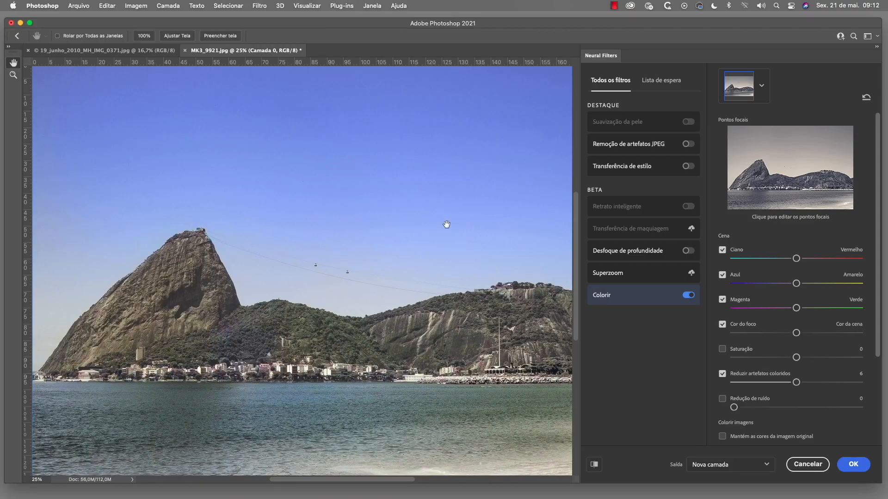
- Add a Colorir focal point on the water and set its color to red #fc0505
scroll(811, 317, down, 3)
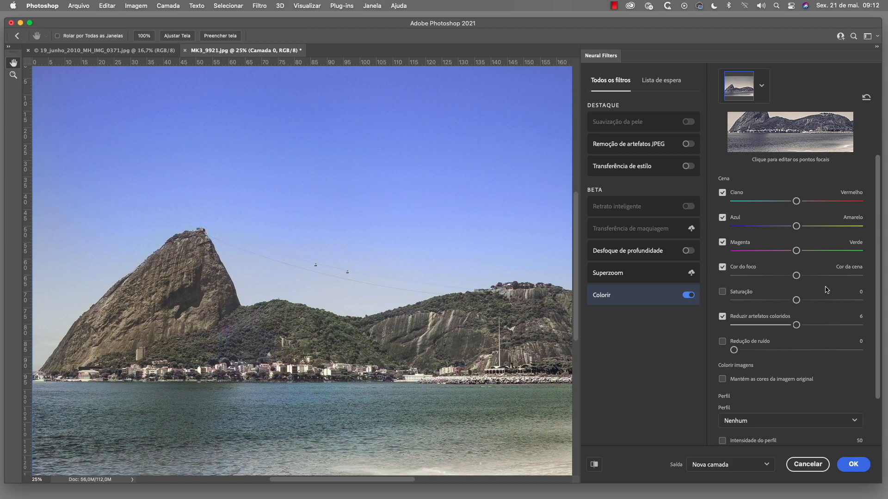
scroll(844, 283, up, 3)
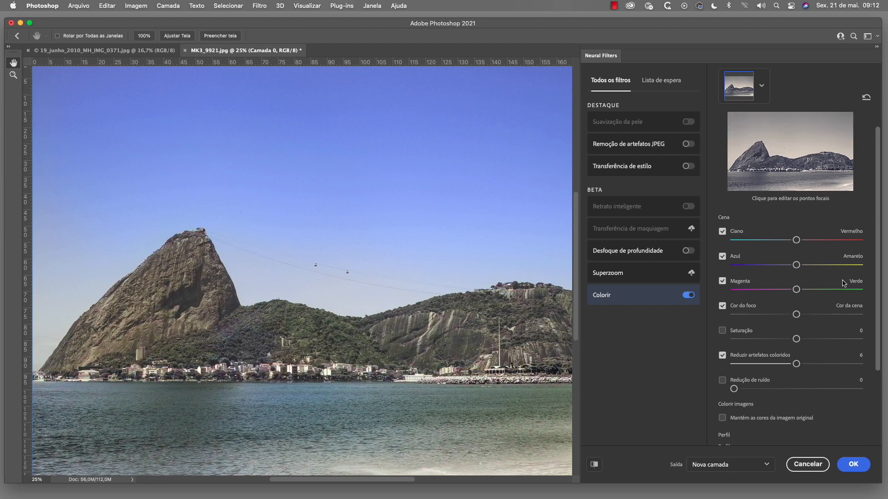
scroll(807, 258, down, 3)
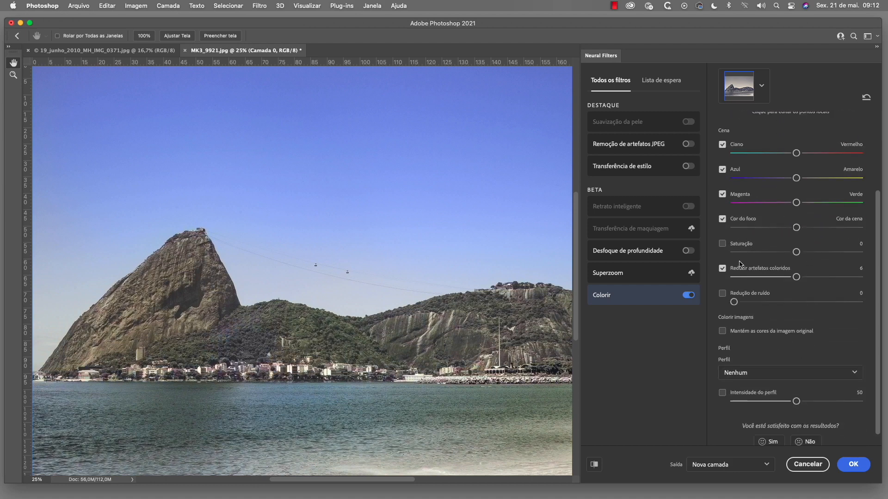
scroll(807, 301, up, 1)
scroll(808, 300, up, 2)
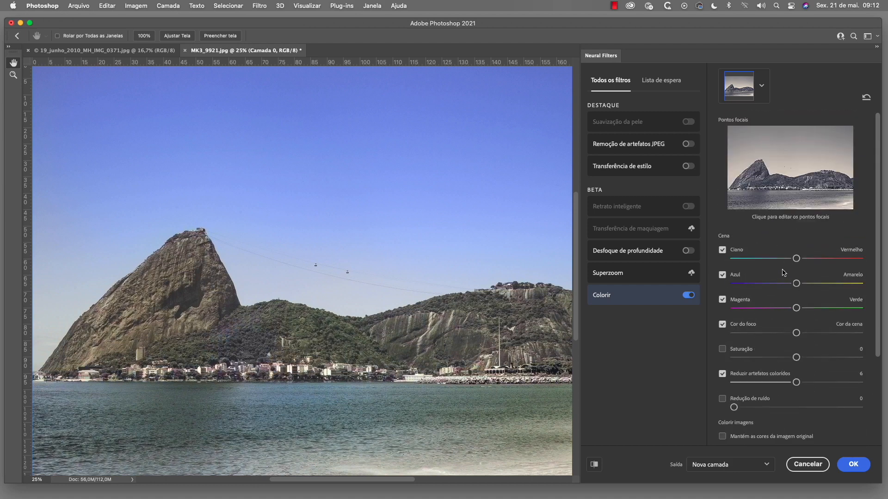
click(801, 200)
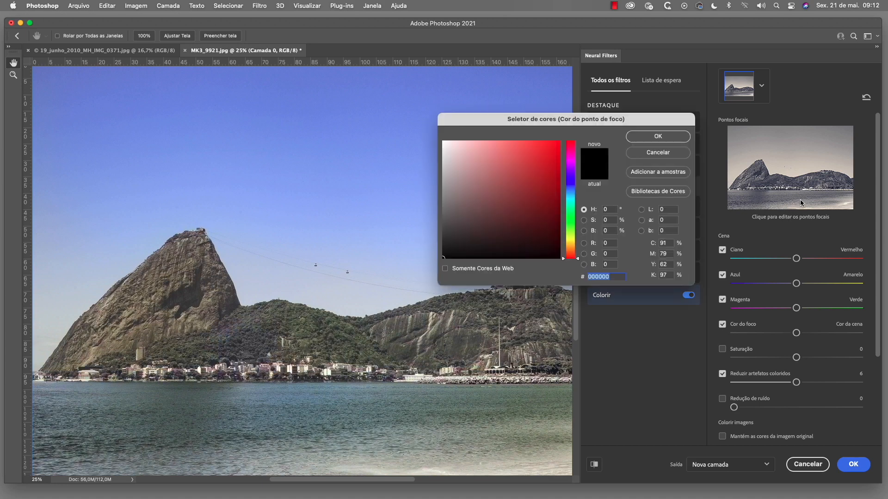
drag(480, 196, 558, 142)
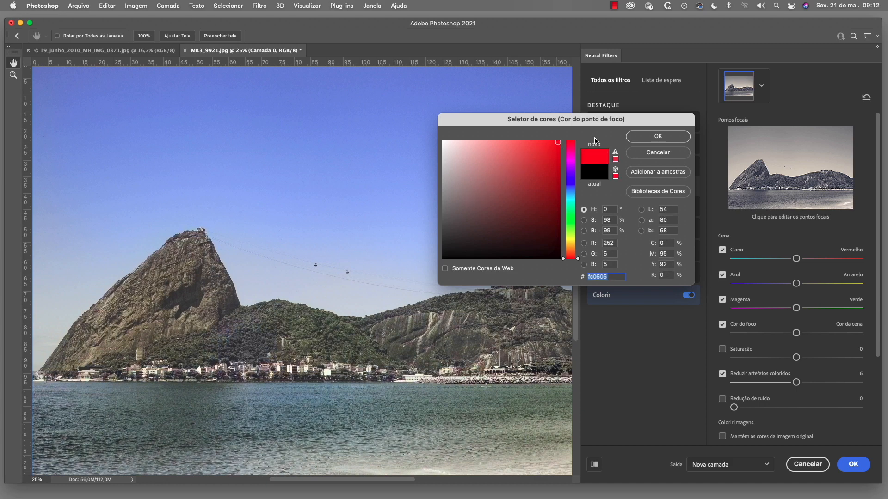
click(658, 137)
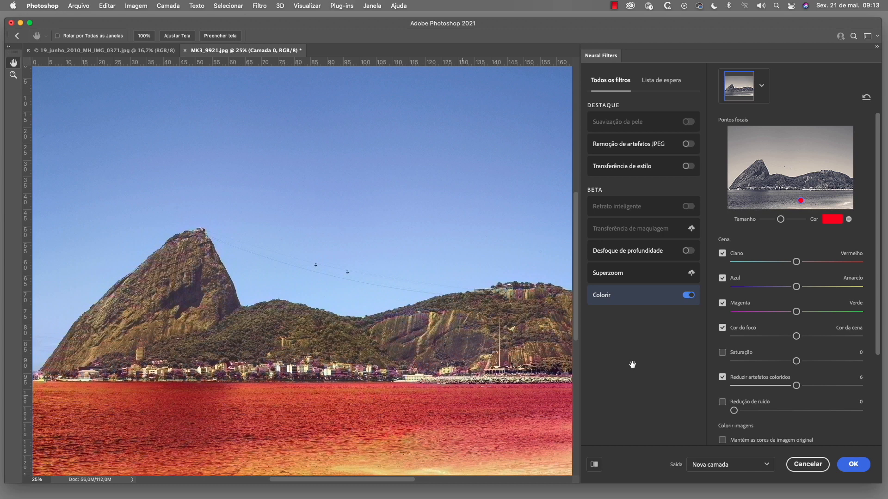
- Output the colorized result as Nova camada and compare it with the original by toggling that layer's visibility
scroll(763, 388, down, 5)
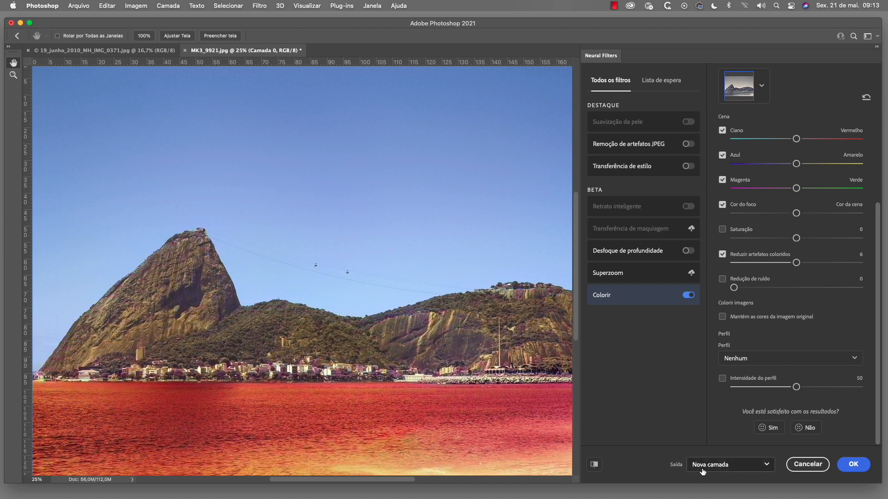
click(765, 465)
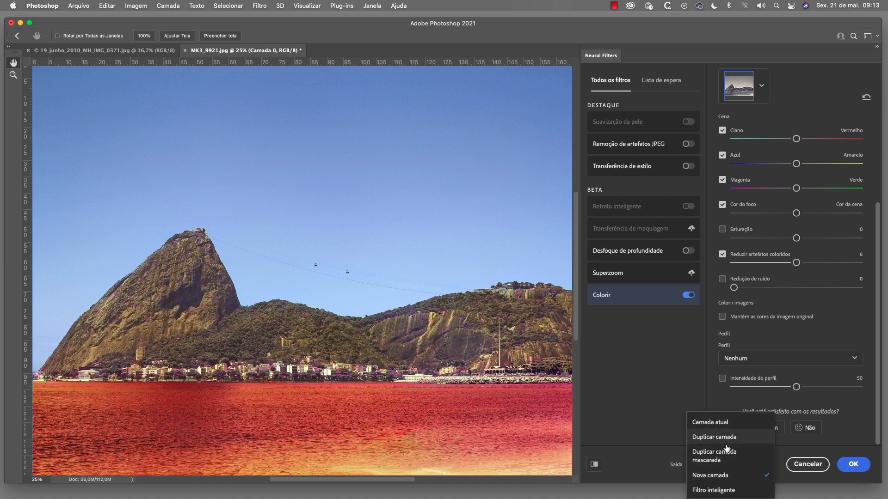
click(720, 477)
click(857, 470)
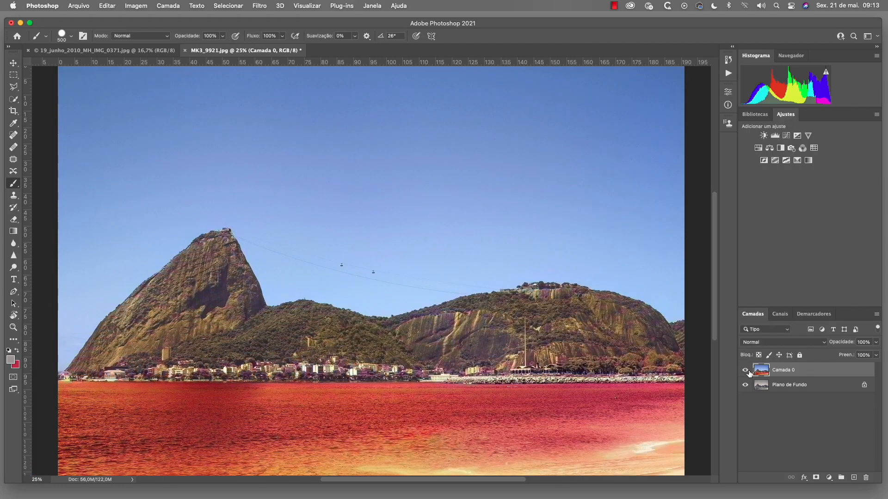
click(746, 371)
click(746, 371)
- Switch to the hydrant photo 19_junho_2010_MH_IMG_0371.jpg and enable the Desfoque de profundidade neural filter on it
click(112, 52)
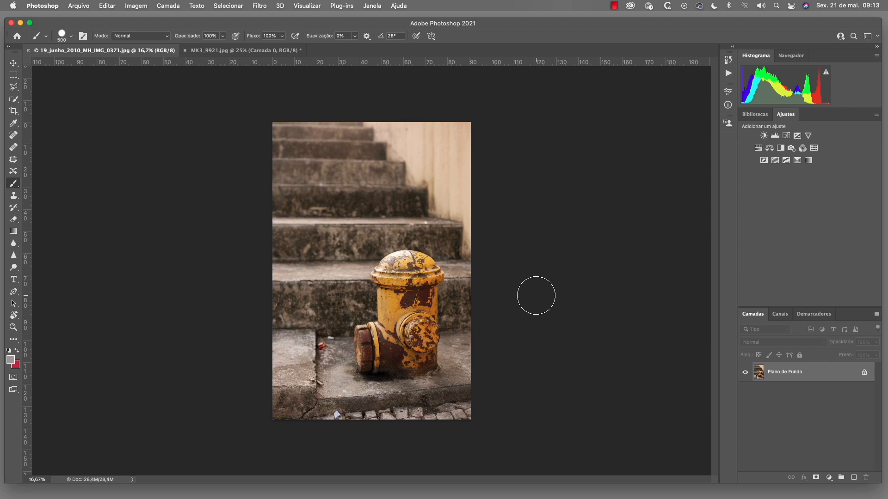
click(266, 8)
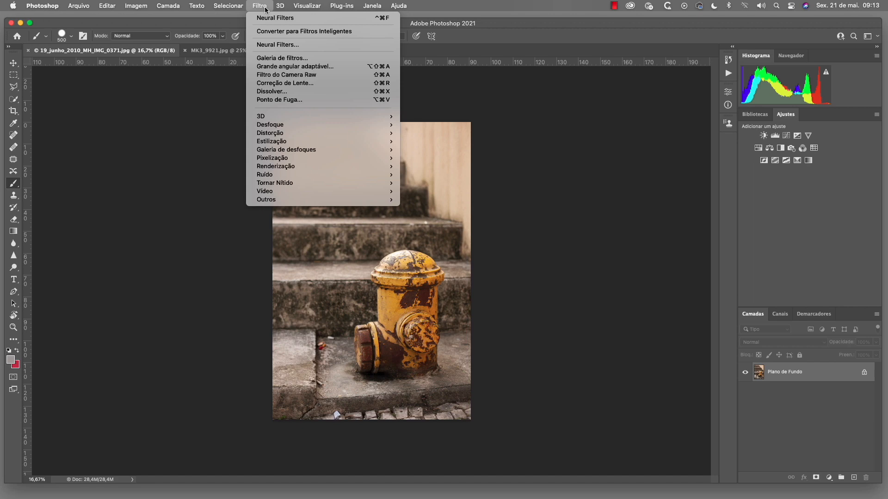
click(283, 45)
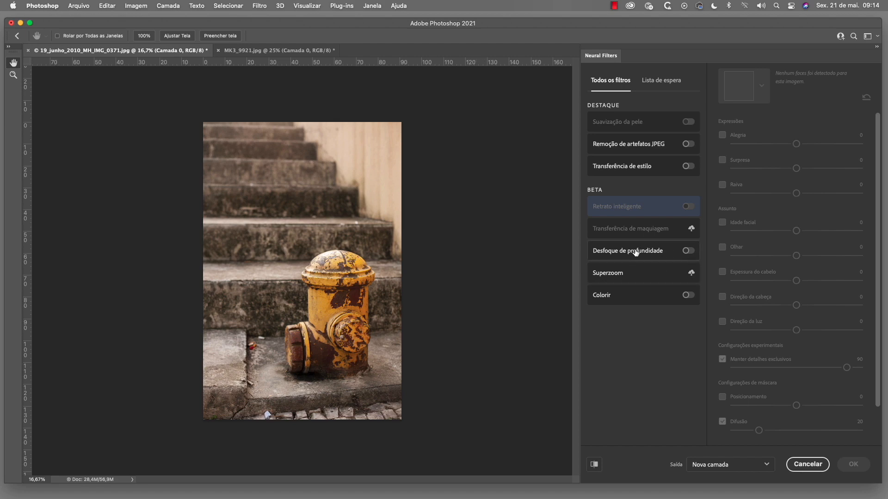
mouse_move(629, 252)
mouse_move(674, 245)
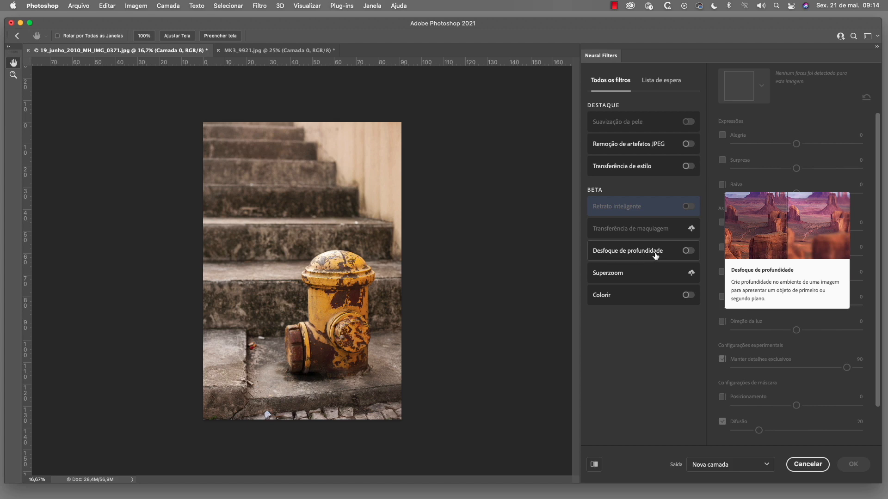
click(689, 251)
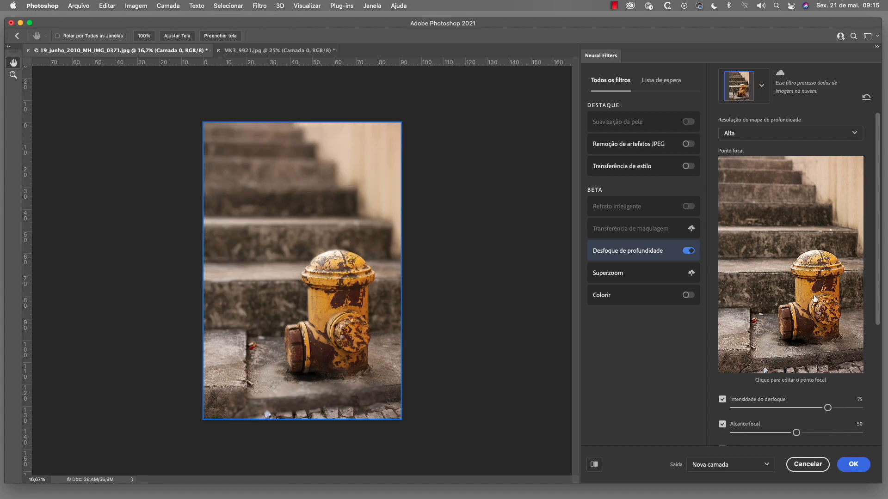
- Place the depth blur's focal point on the yellow hydrant's body and review the remaining blur settings
click(814, 295)
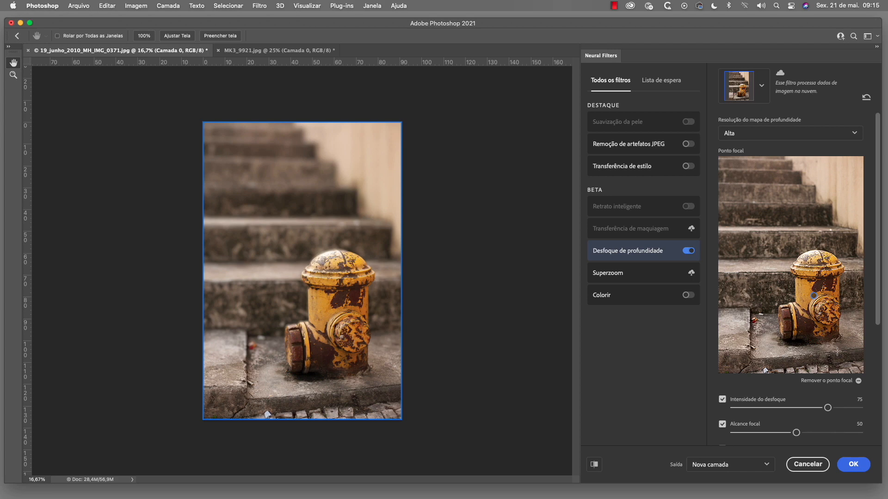
scroll(837, 352, down, 3)
scroll(837, 352, down, 2)
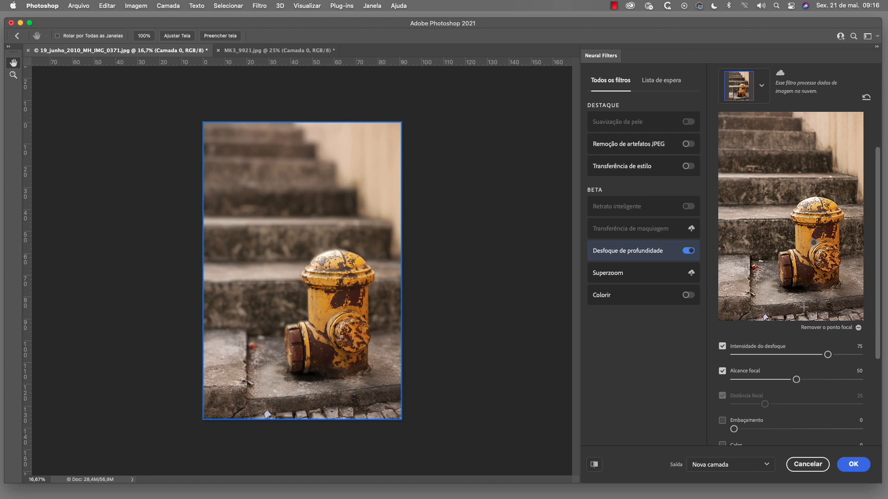
scroll(803, 306, down, 5)
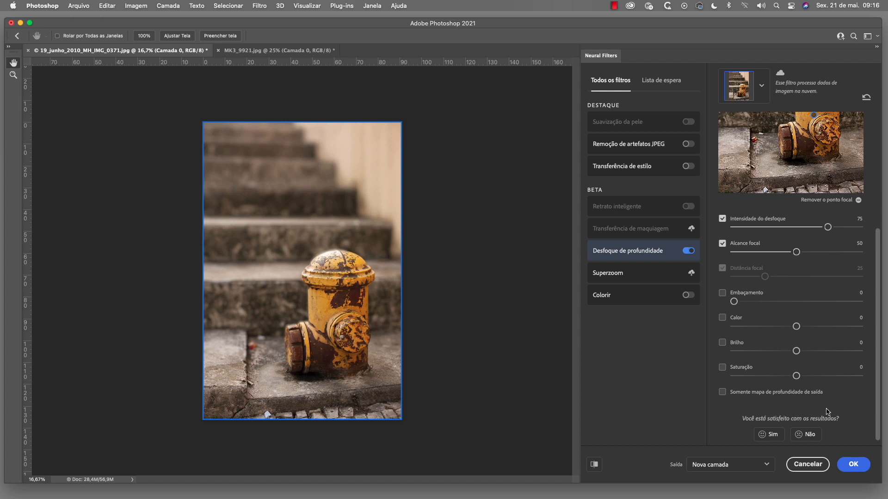
scroll(835, 373, down, 1)
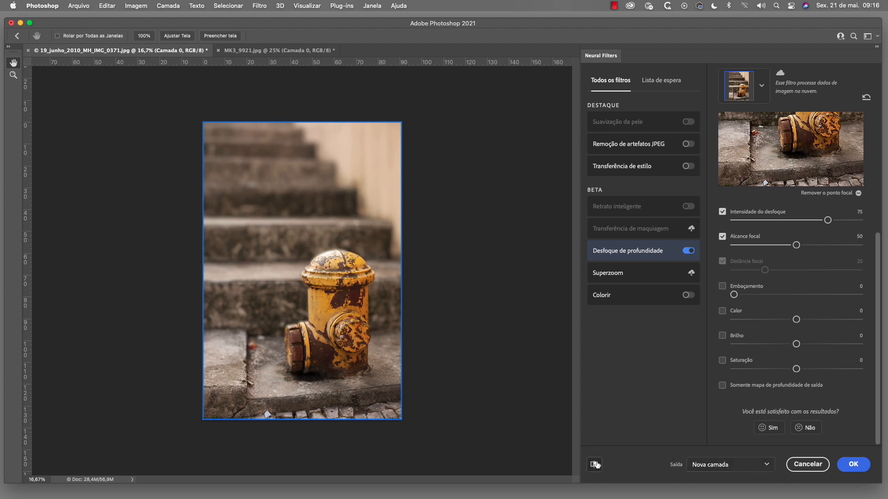
- Compare the photo with and without the depth blur and apply the filter with output to Nova camada
click(595, 467)
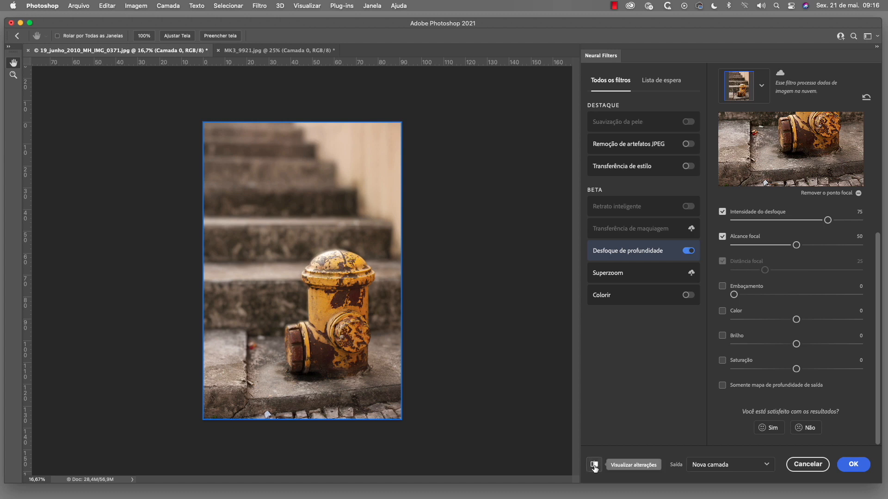
click(595, 467)
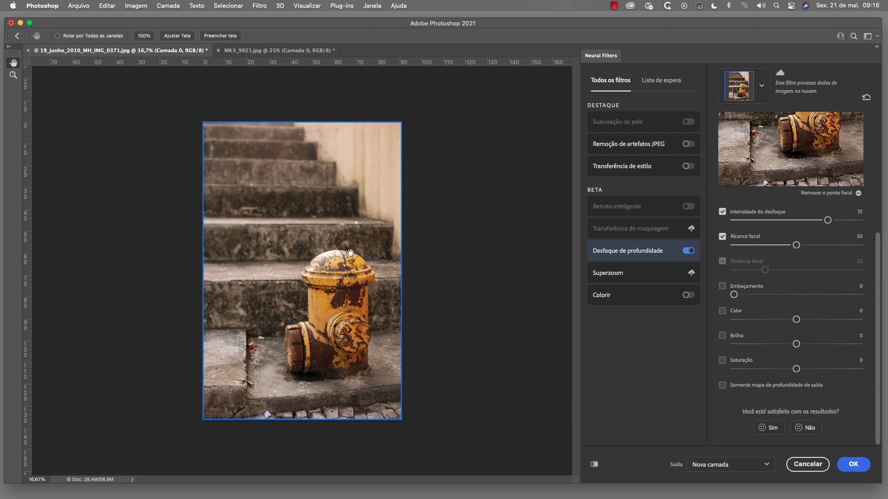
click(594, 465)
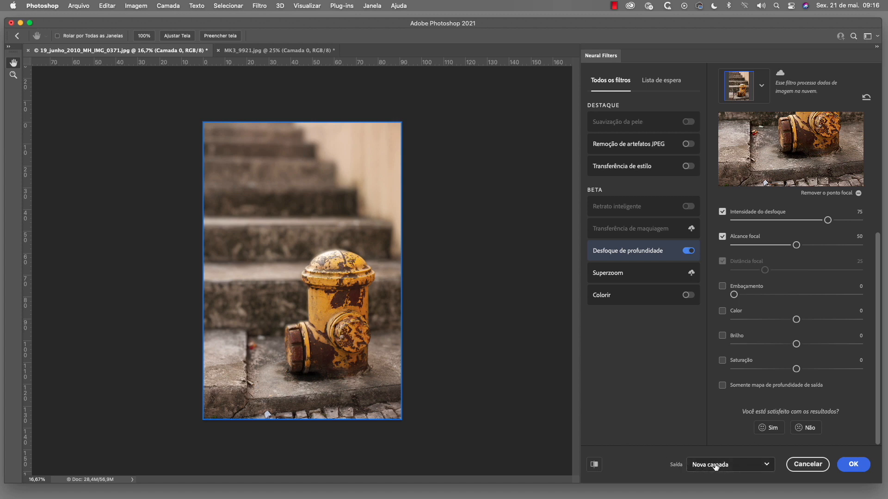
click(855, 467)
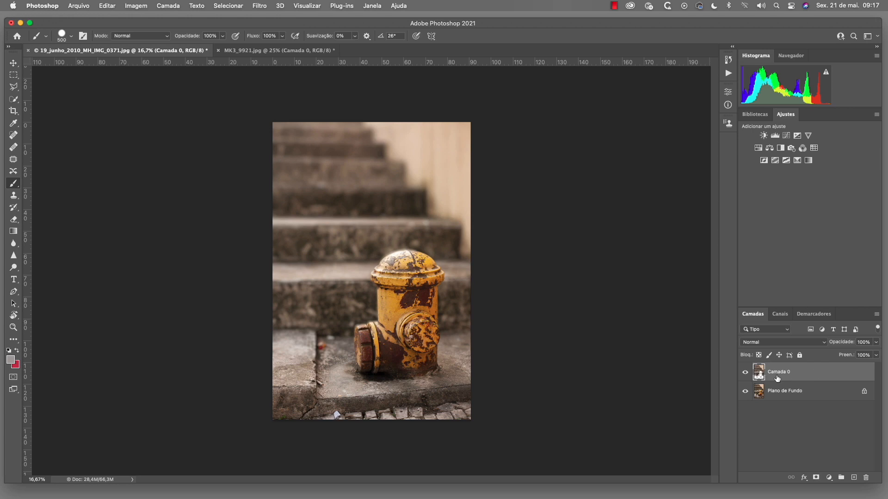
- Inspect the blur layer alone by briefly hiding Plano de Fundo, and add a white layer mask to Camada 0
click(745, 391)
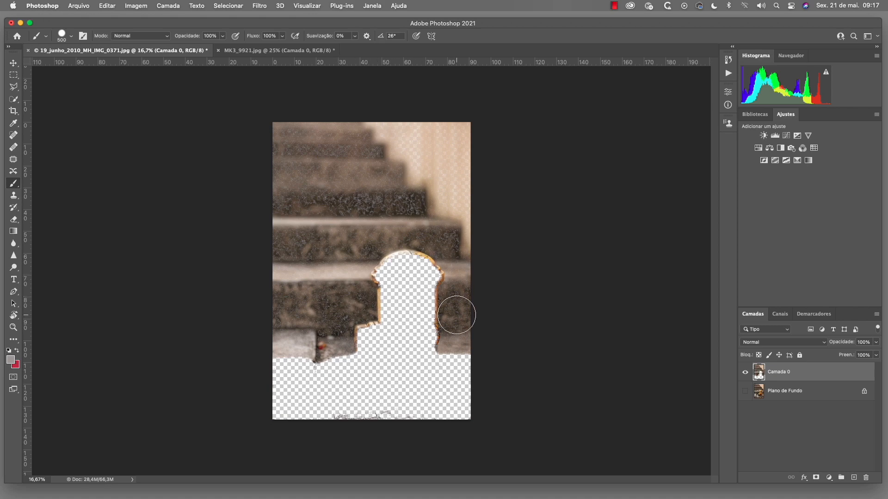
click(745, 391)
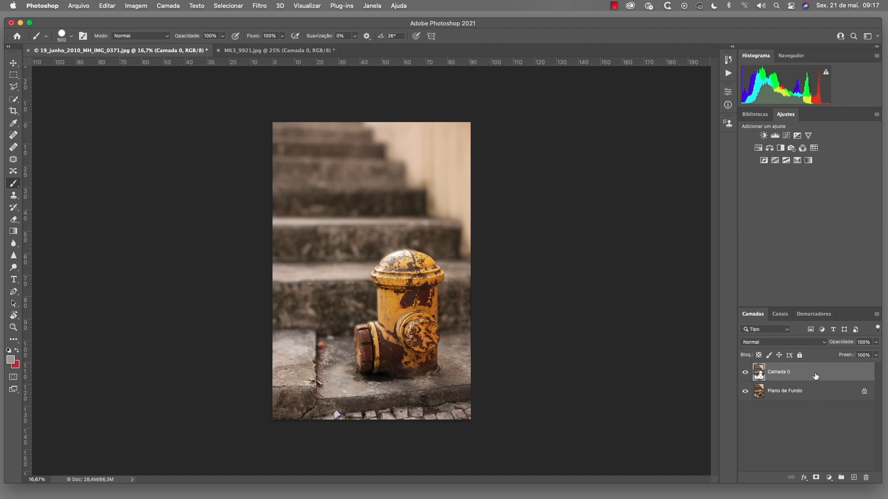
click(816, 479)
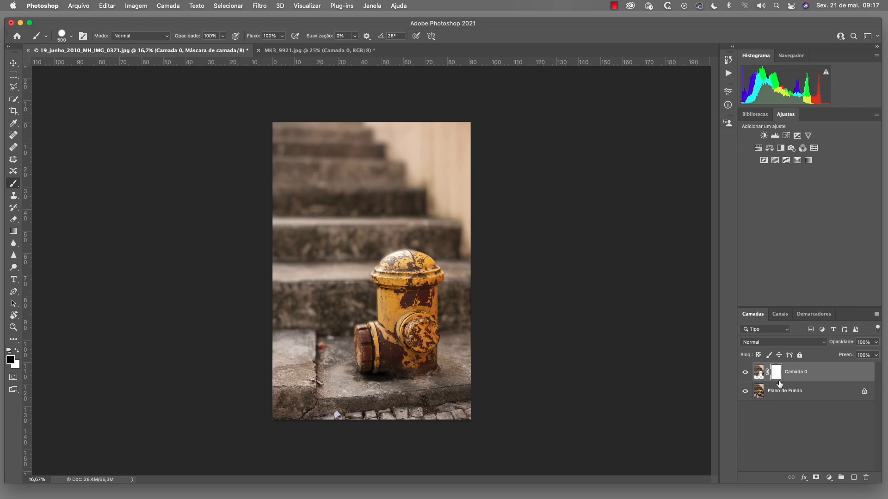